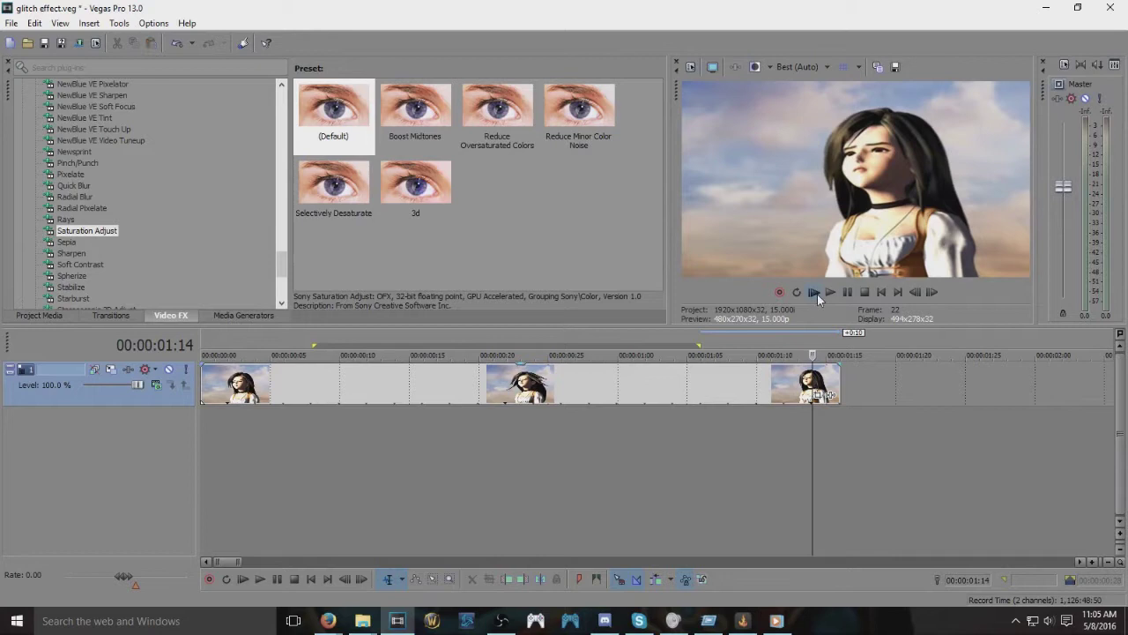
- Play the clip from the start, then stop playback and select the clip
left_click(815, 292)
left_click(846, 293)
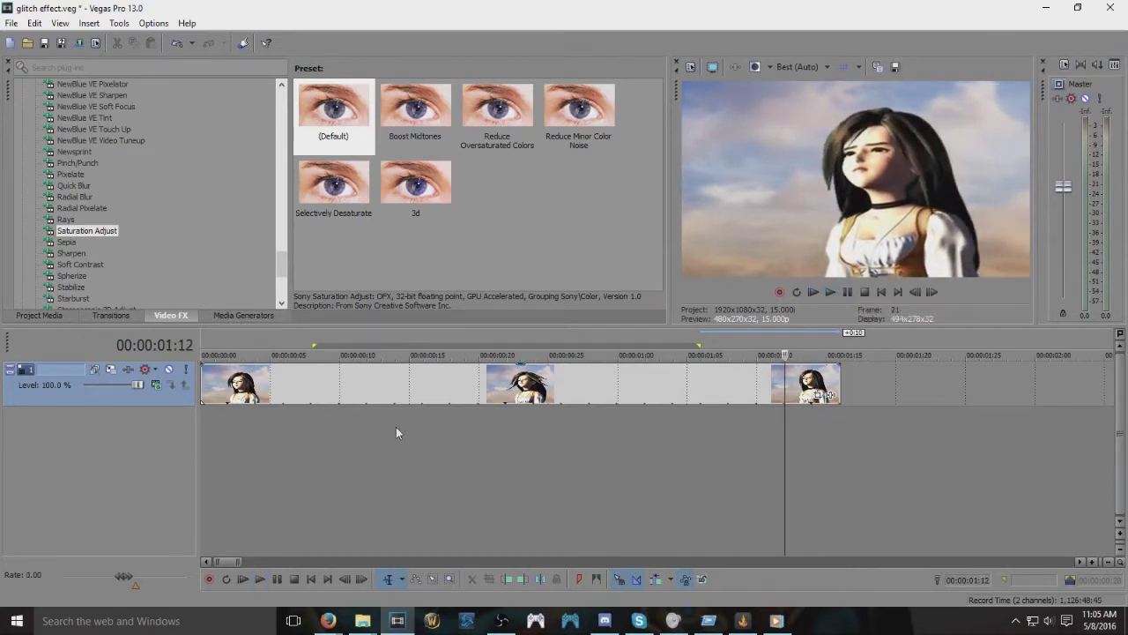
left_click(420, 378)
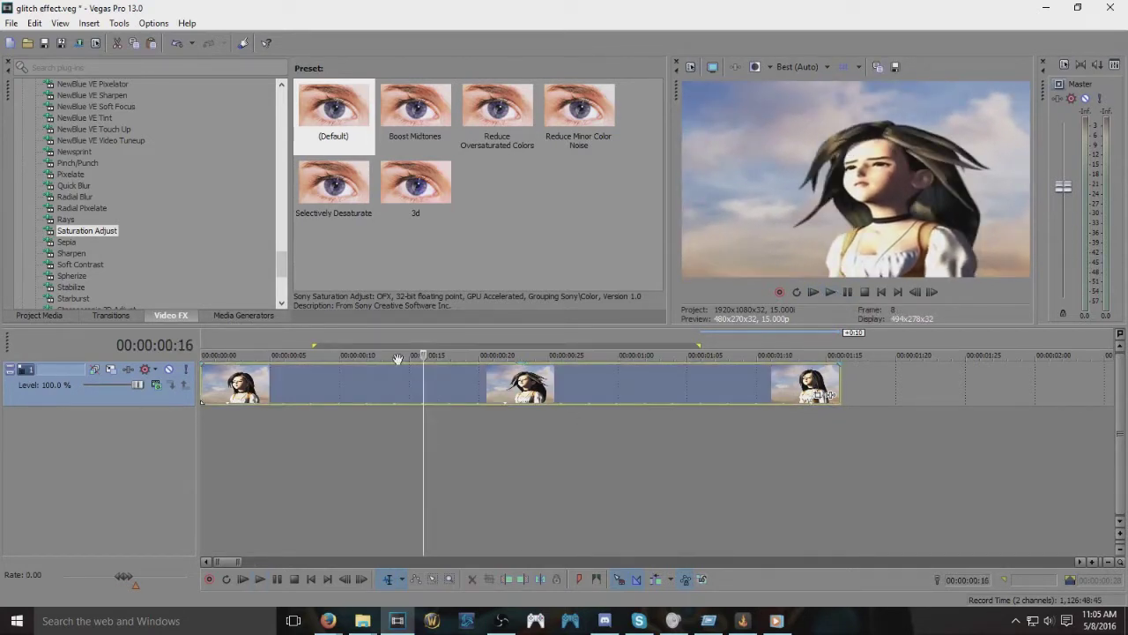
- Set the project's Stereoscopic 3D mode to Anaglyphic (red/cyan) in Project Properties and apply it
left_click(11, 24)
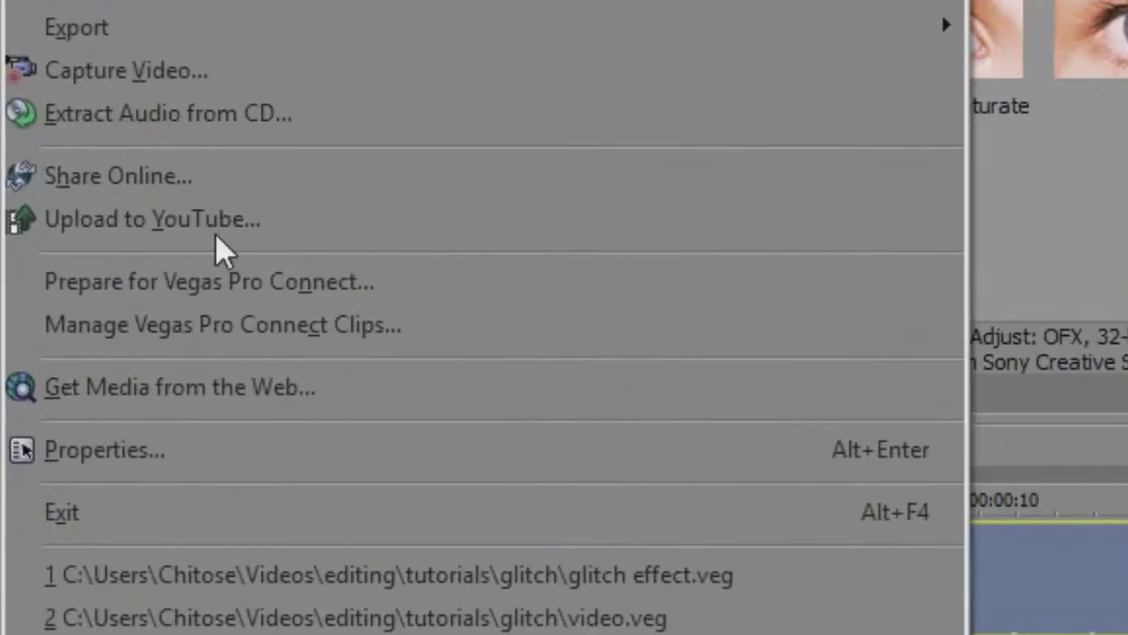
left_click(212, 463)
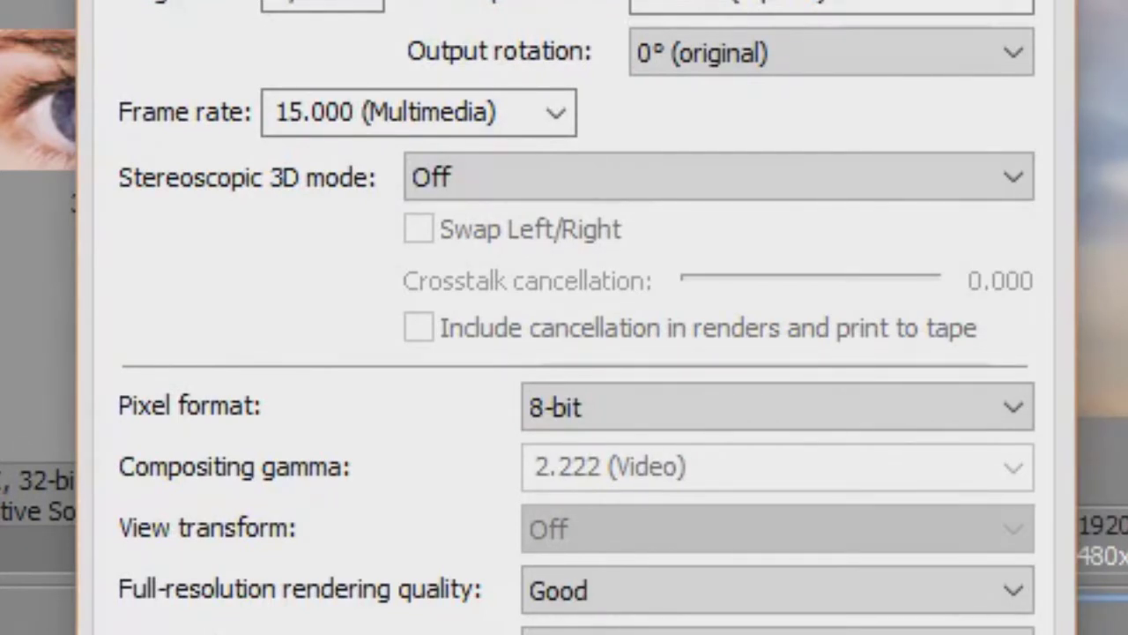
left_click(892, 187)
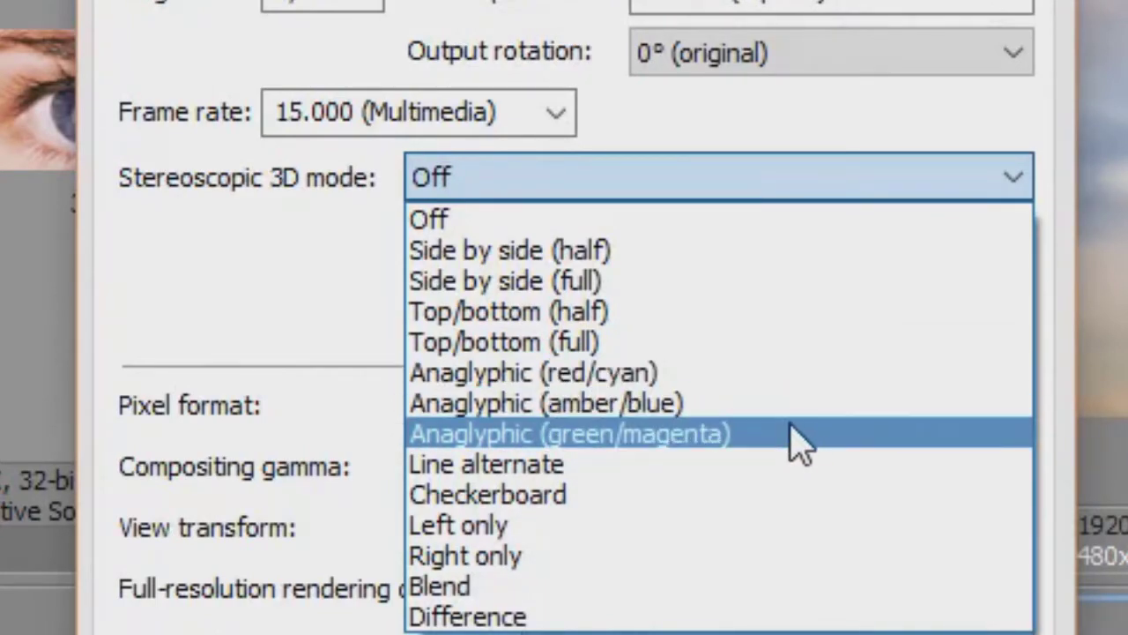
left_click(799, 379)
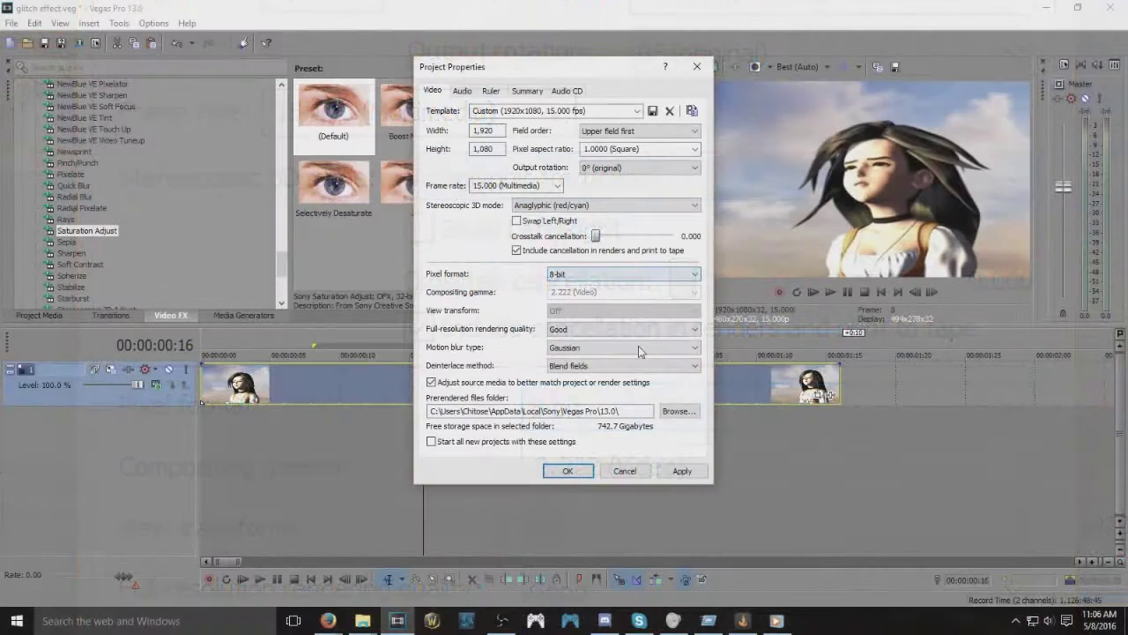
left_click(683, 471)
left_click(569, 472)
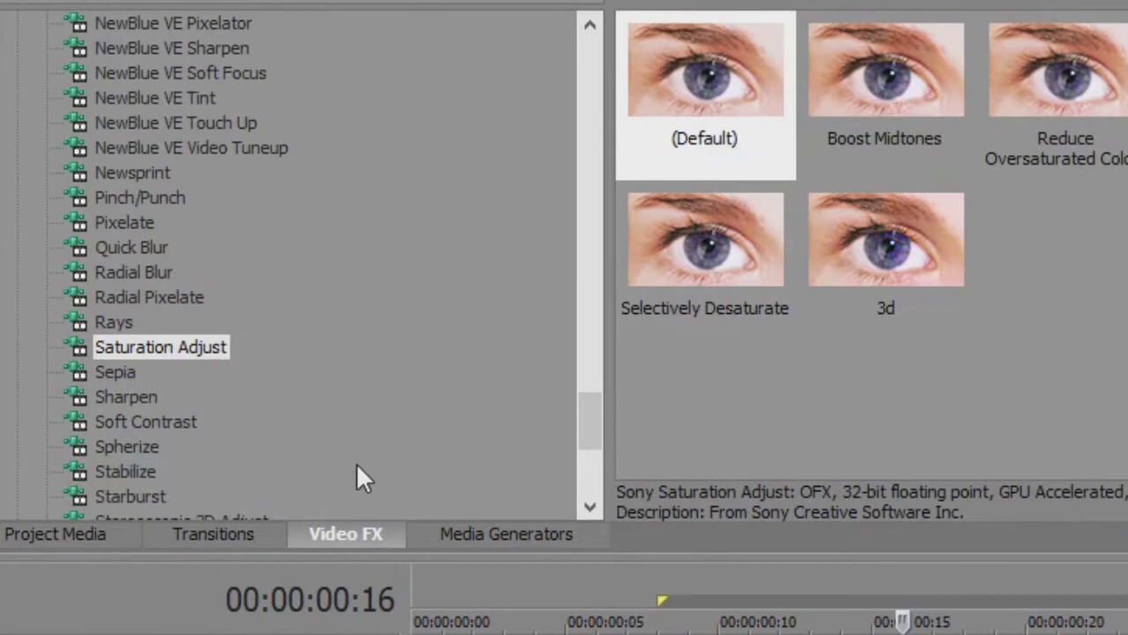
- Apply the default Saturation Adjust preset to track 1, with Low at 0.102 and High at about 0.048
left_click(741, 81)
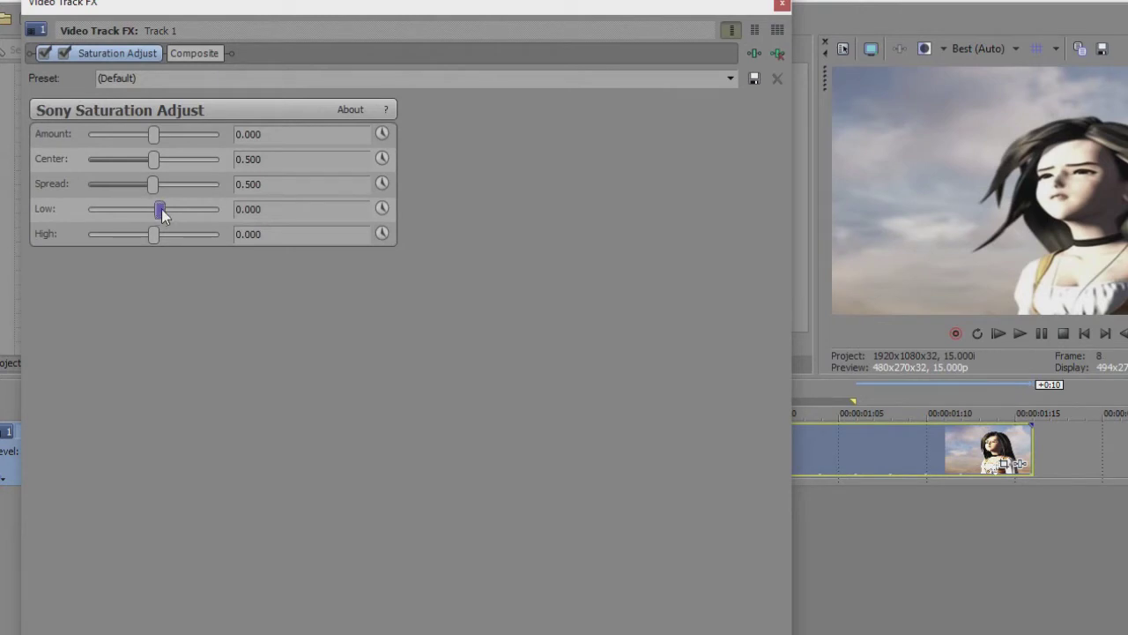
left_click_drag(158, 209, 164, 209)
left_click_drag(156, 237, 274, 253)
left_click_drag(355, 233, 158, 233)
left_click(781, 5)
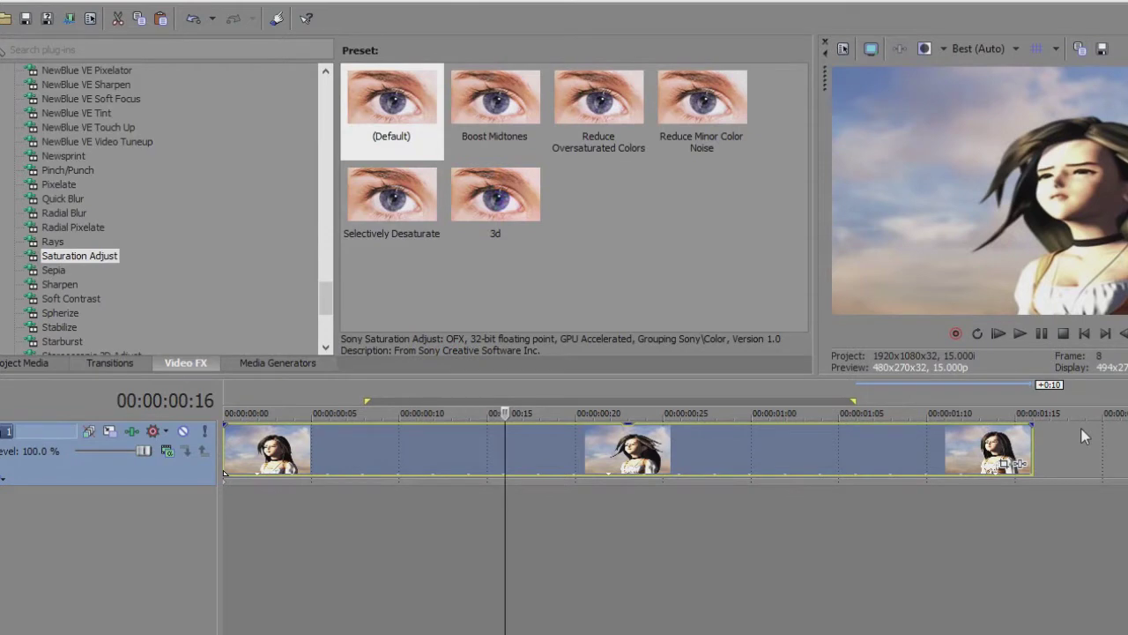
- Split the clip at 00:00:00:08 and at 00:00:01:06
left_click(362, 459)
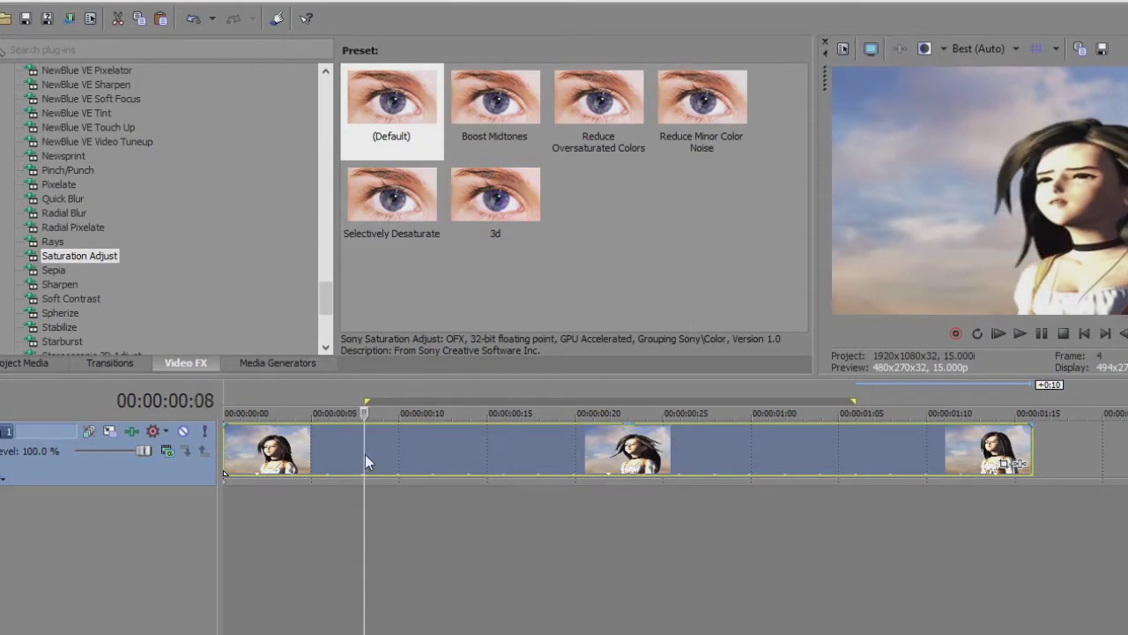
key("s")
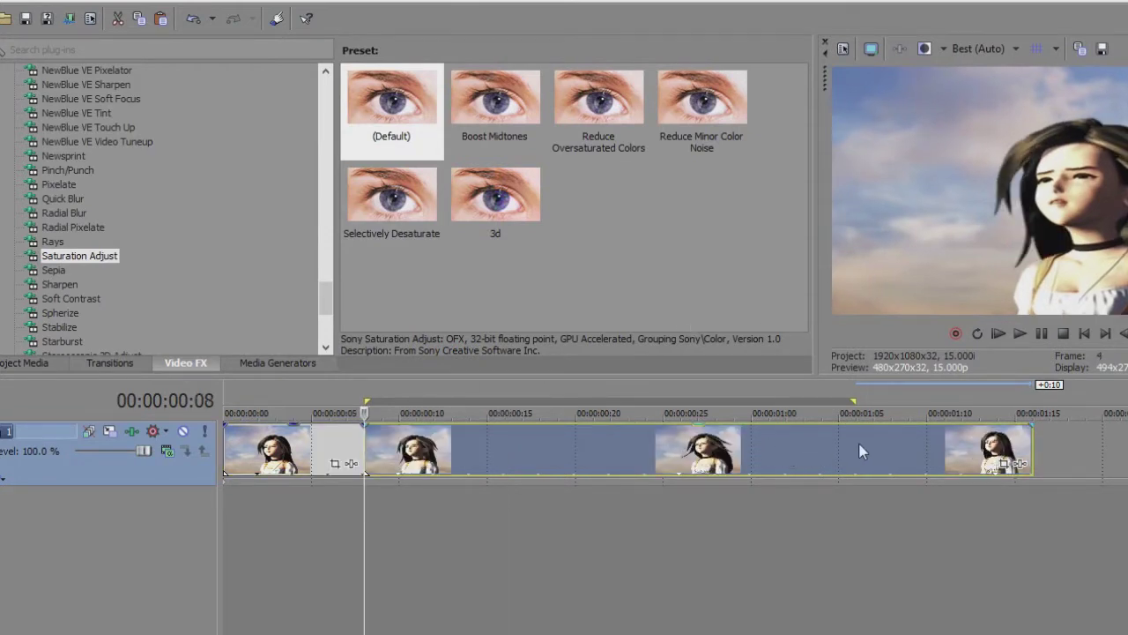
left_click(857, 451)
key("s")
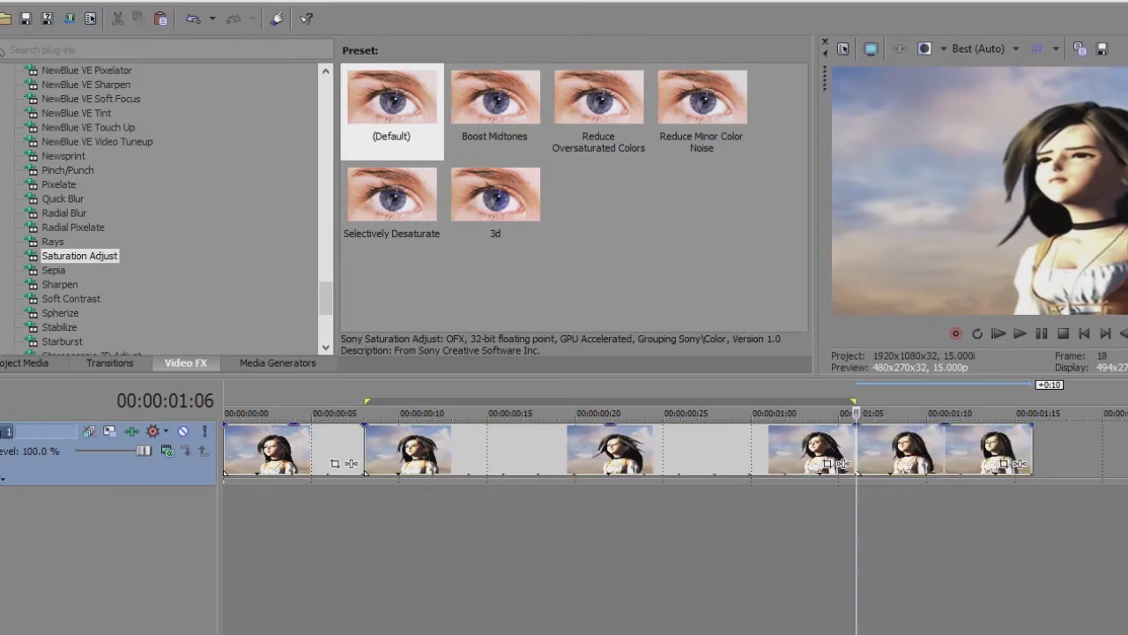
- Add a new video track and paste a copy of the middle piece onto it, previewing at 00:00:00:24 and 00:00:01:04
key("ctrl+shift+q")
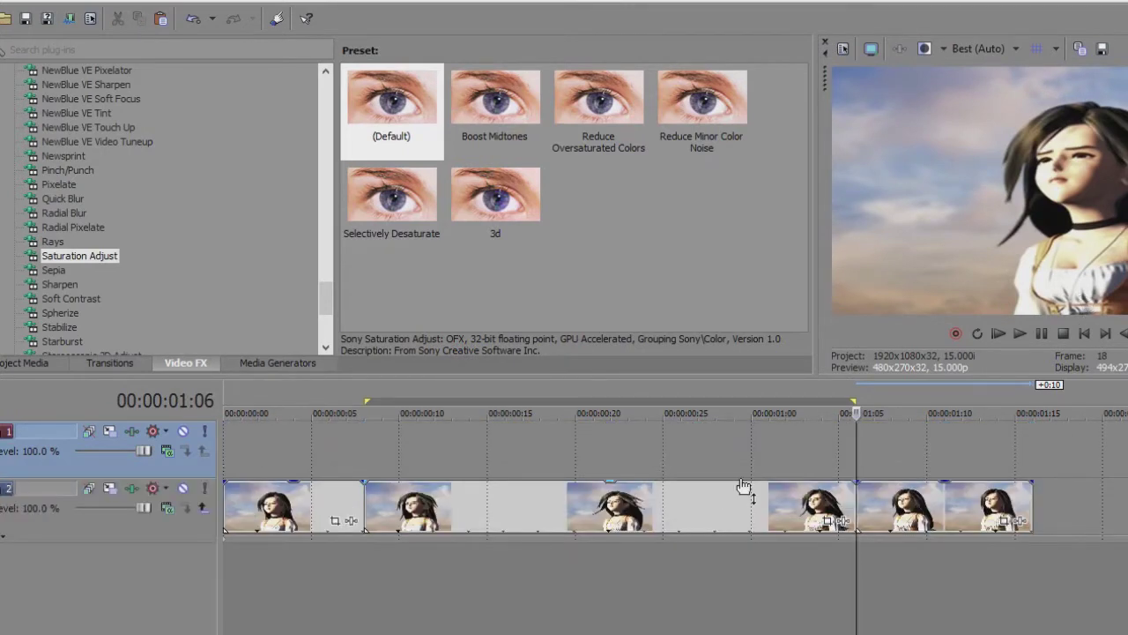
right_click(732, 499)
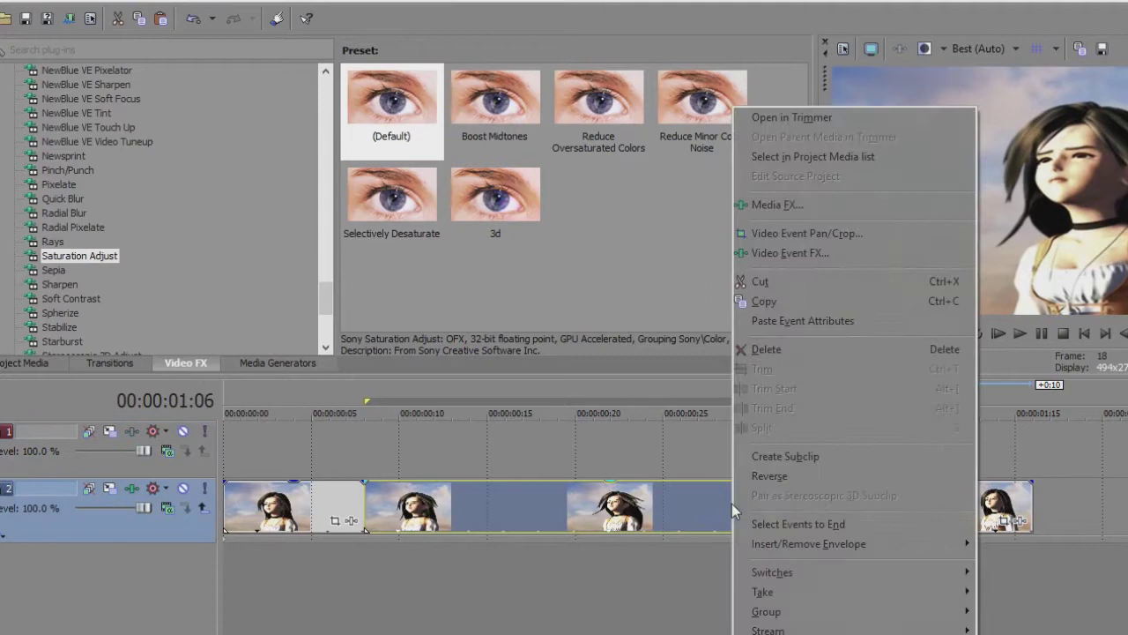
left_click(804, 304)
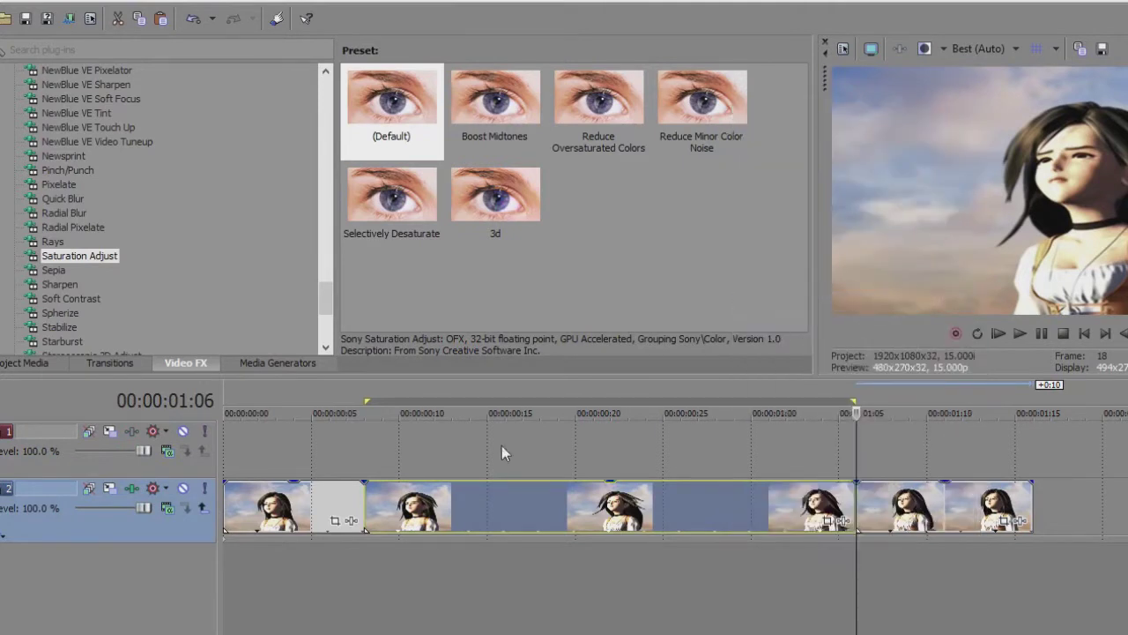
right_click(374, 451)
left_click(504, 131)
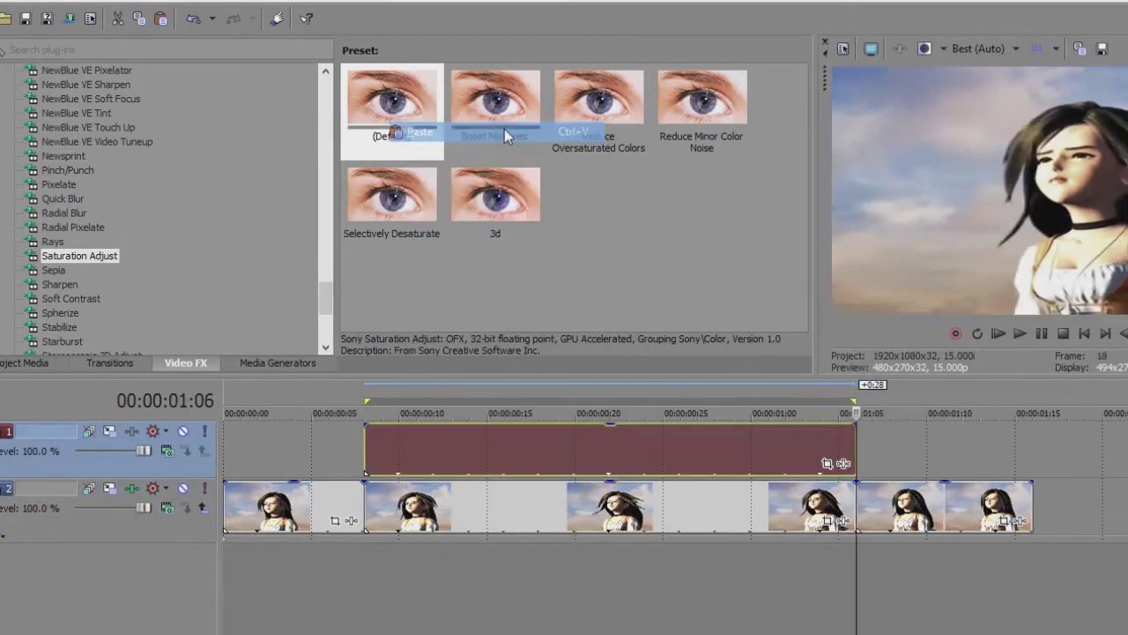
left_click(644, 463)
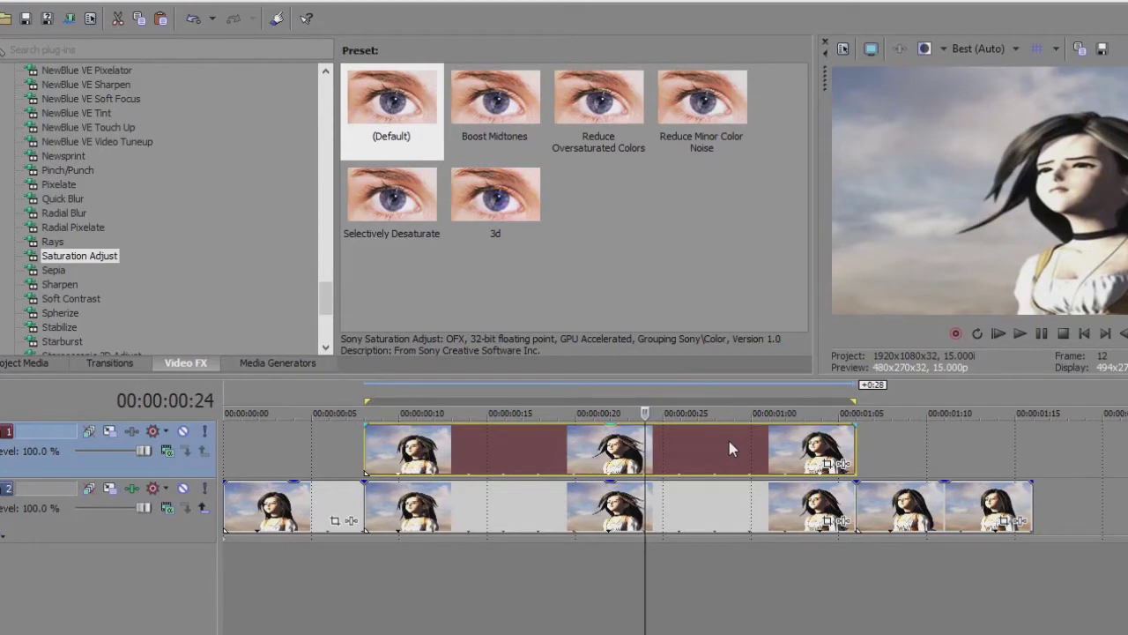
left_click(822, 460)
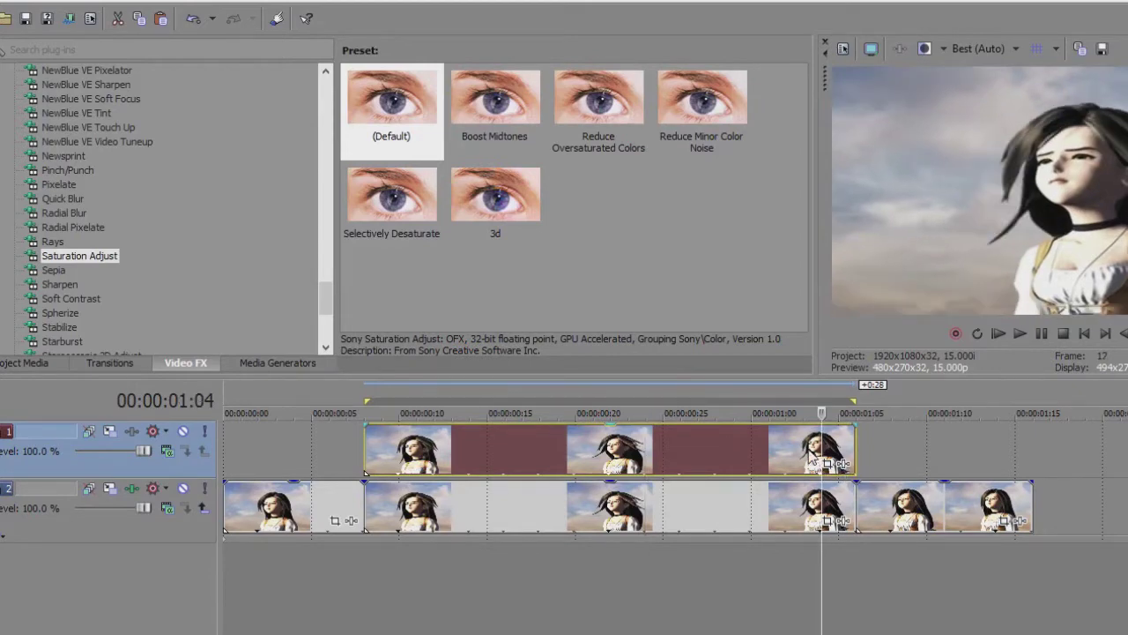
- Enable Mask in the upper clip's Pan/Crop and select the Rectangle mask tool
left_click(827, 464)
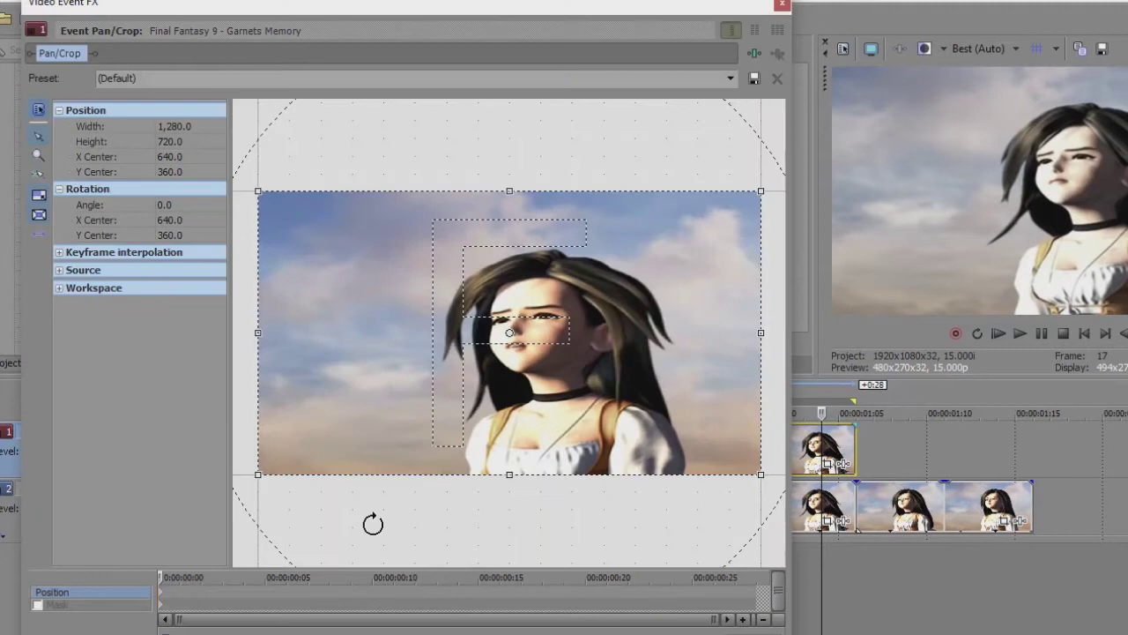
left_click(37, 605)
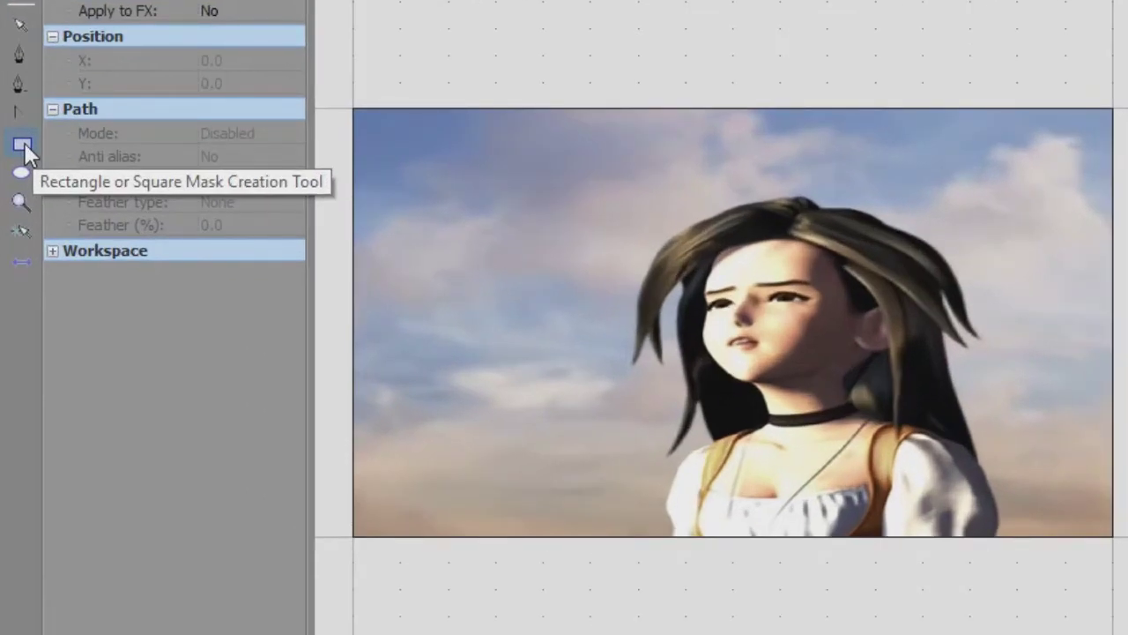
left_click(25, 143)
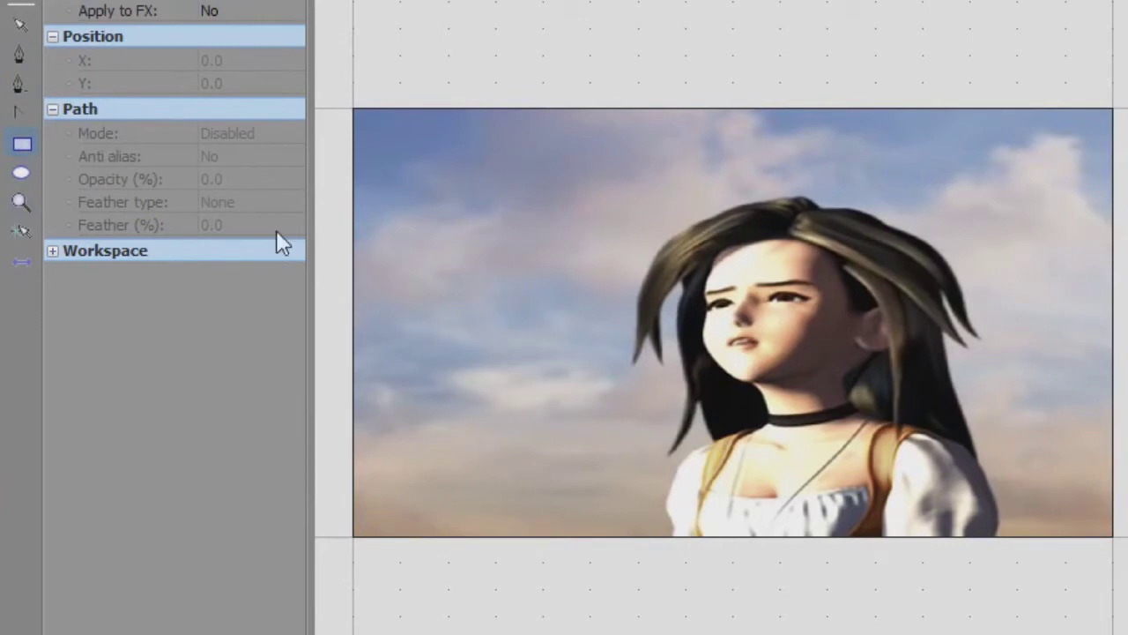
- Draw many thin horizontal rectangular strip masks across the whole image
left_click_drag(342, 117, 1121, 129)
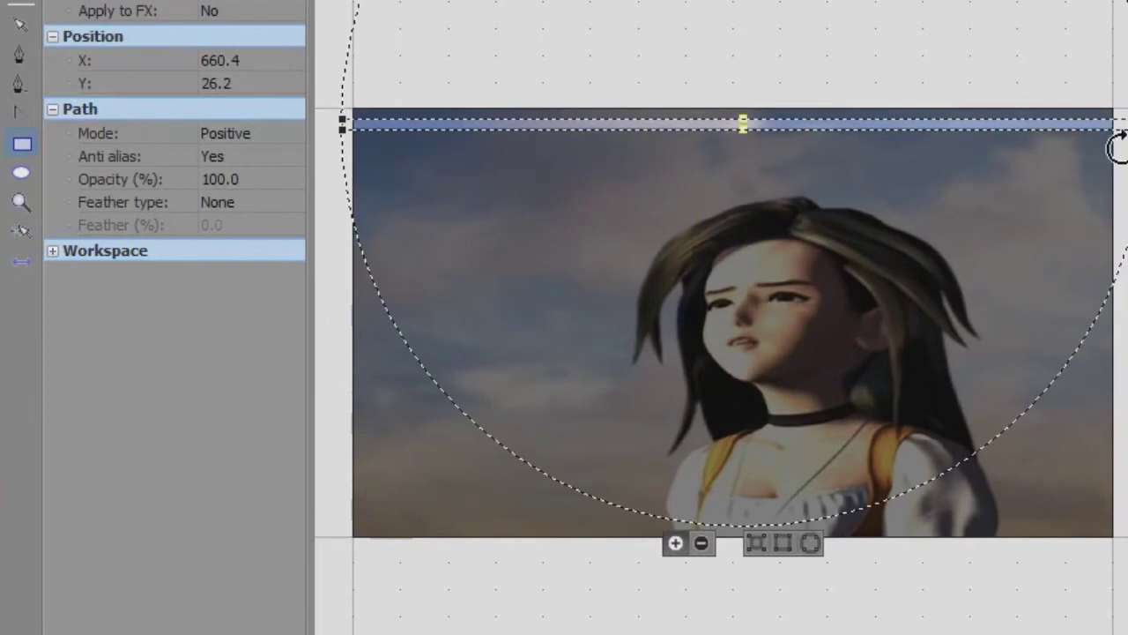
left_click(344, 150)
left_click_drag(323, 136, 1127, 178)
scroll(755, 285, "down", 2)
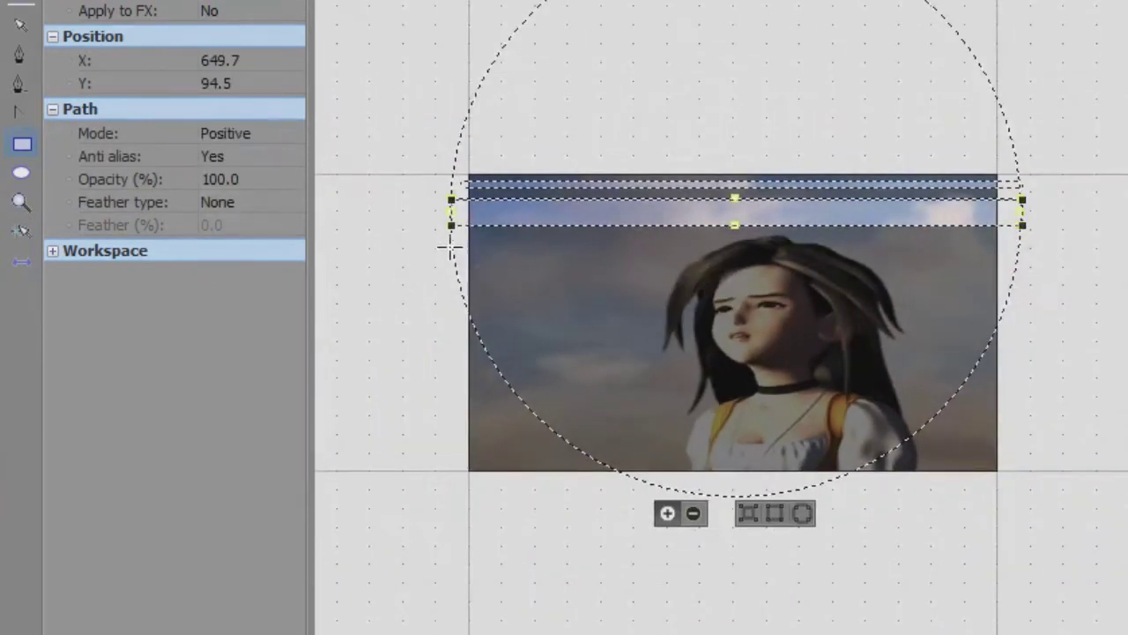
left_click(450, 231)
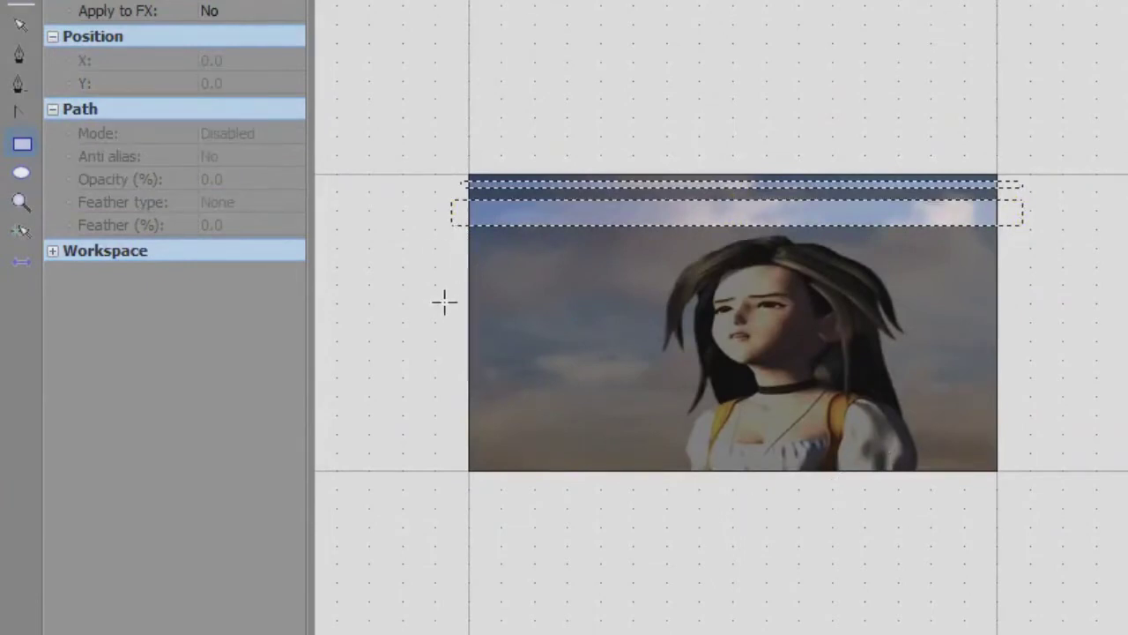
left_click_drag(457, 245, 1044, 230)
mouse_move(398, 431)
left_mouse_down()
mouse_move(819, 435)
mouse_move(1033, 454)
mouse_move(1060, 442)
mouse_move(1058, 434)
mouse_move(609, 496)
mouse_move(351, 480)
left_mouse_up()
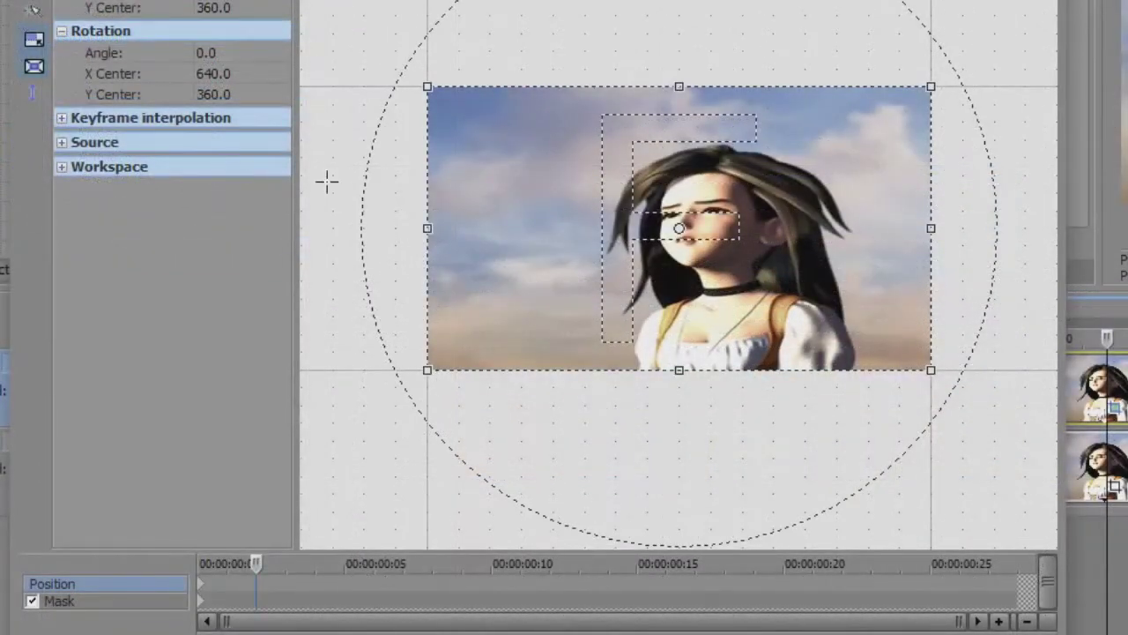
- Shrink and shift the crop box, then shift it right a few frames later to create jitter keyframes
left_click_drag(934, 228, 918, 221)
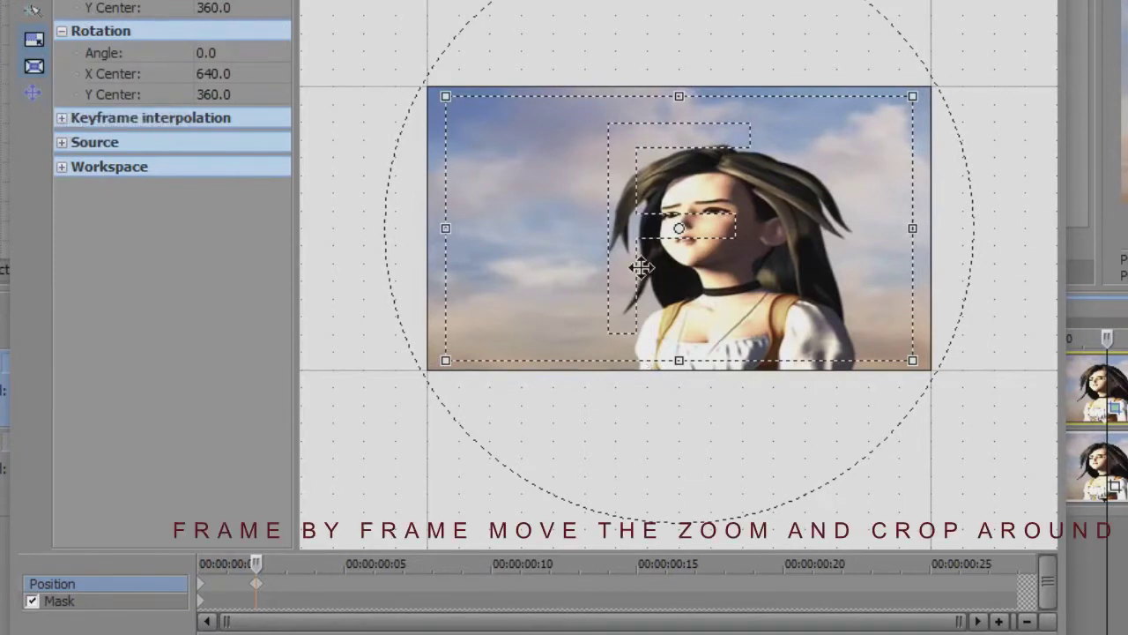
left_click_drag(640, 259, 627, 268)
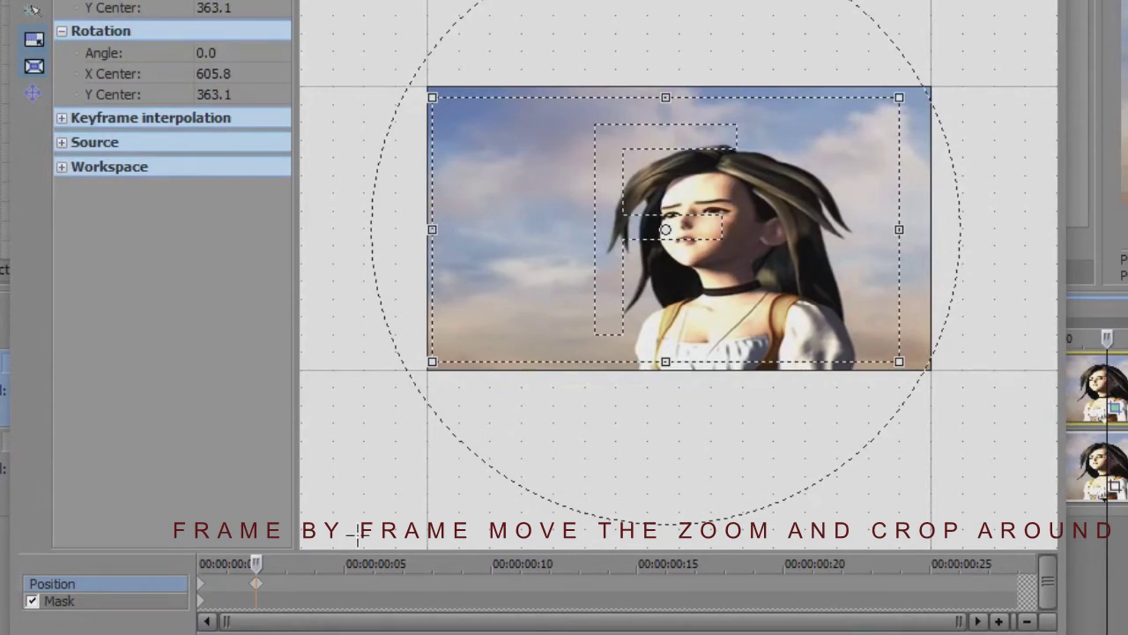
key("Right")
key("Right")
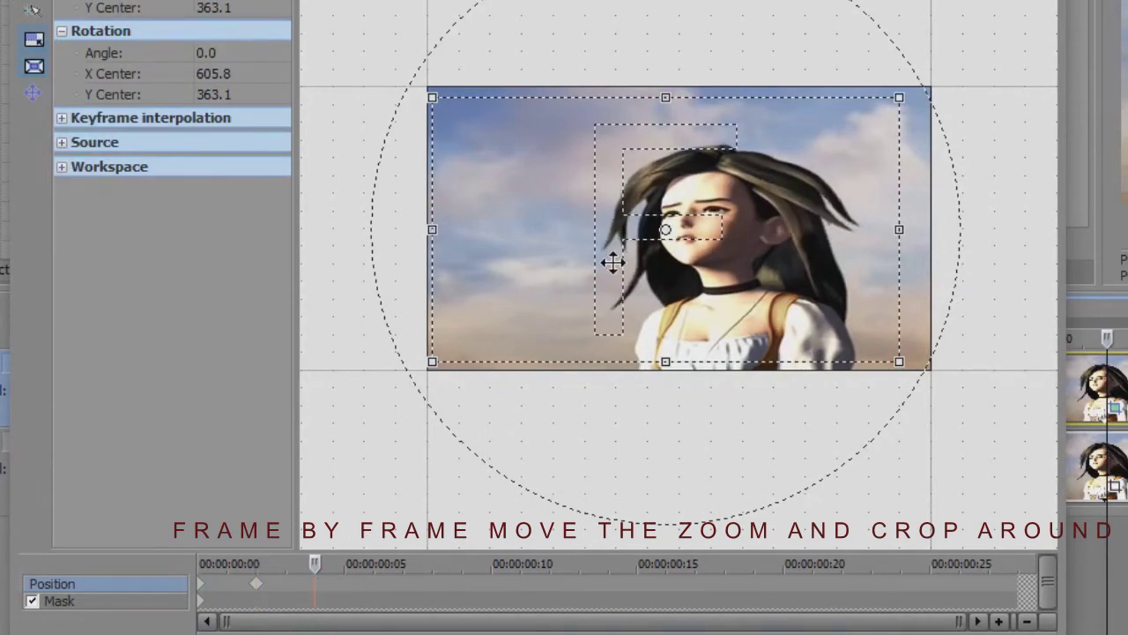
left_click_drag(614, 262, 629, 259)
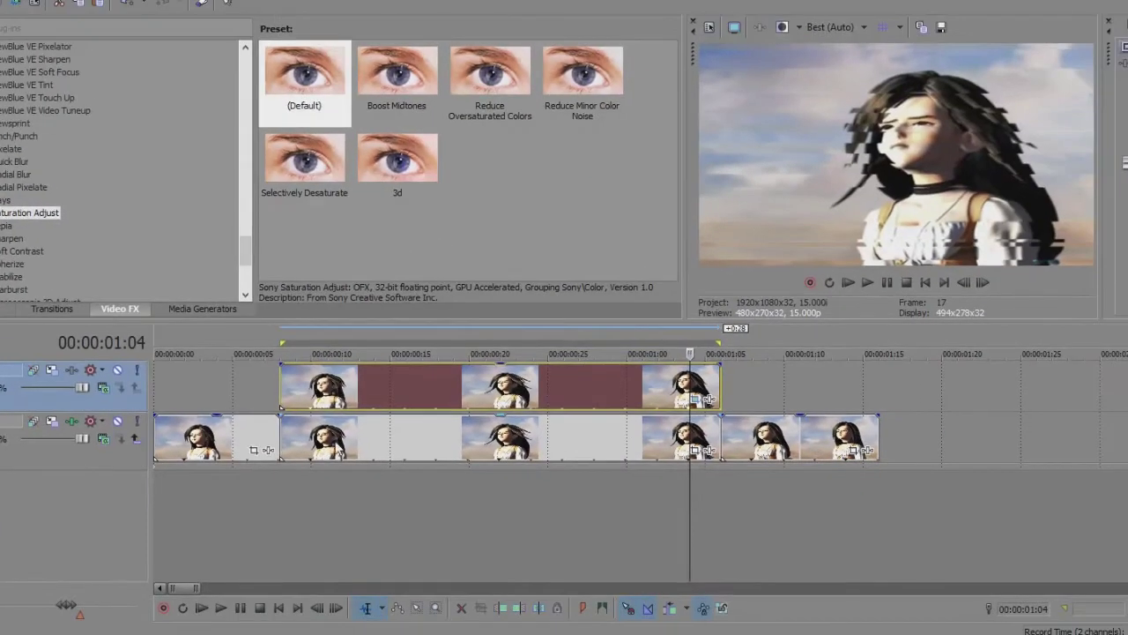
left_click(299, 439)
left_click(870, 282)
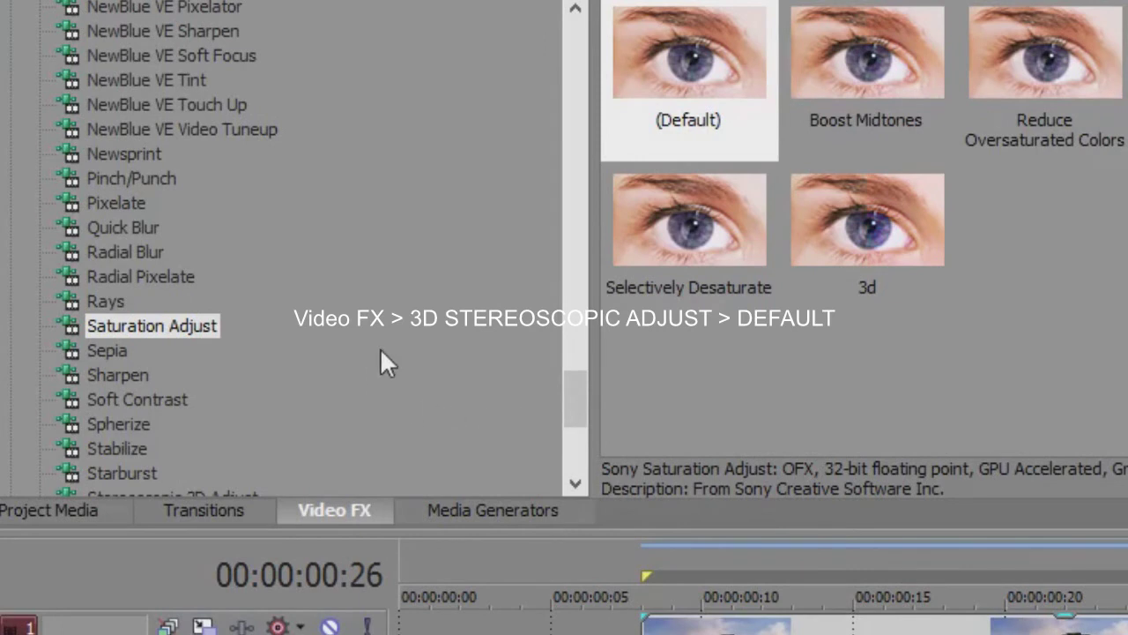
- Apply the default Stereoscopic 3D Adjust preset with horizontal offset 0.0034 and a slightly changed vertical offset
scroll(380, 352, "down", 2)
left_click(223, 353)
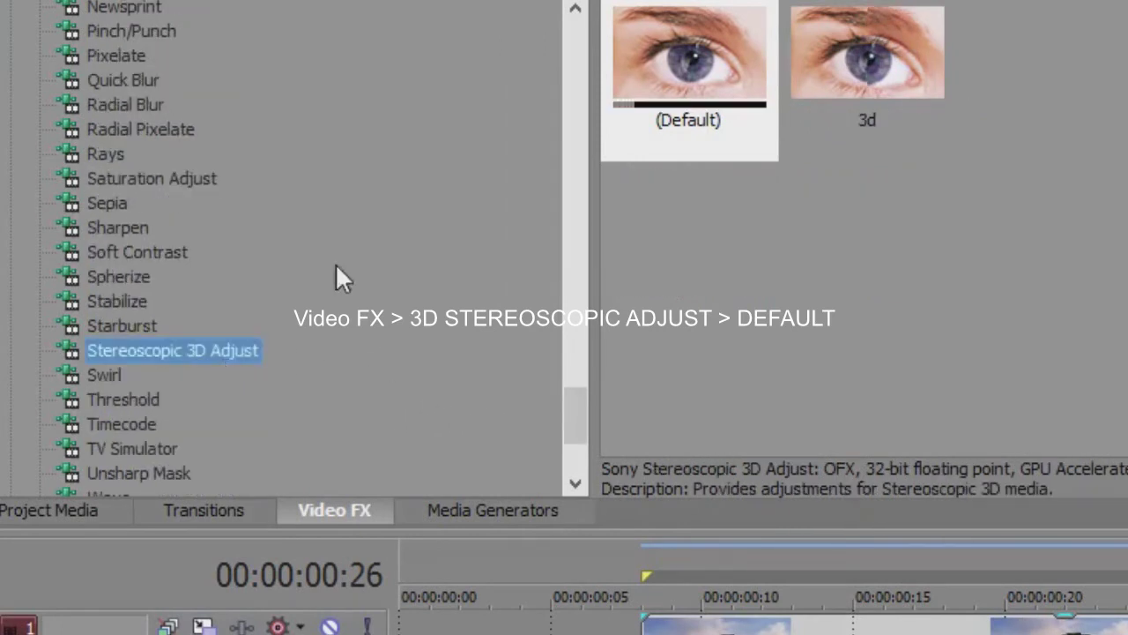
left_click_drag(696, 49, 987, 627)
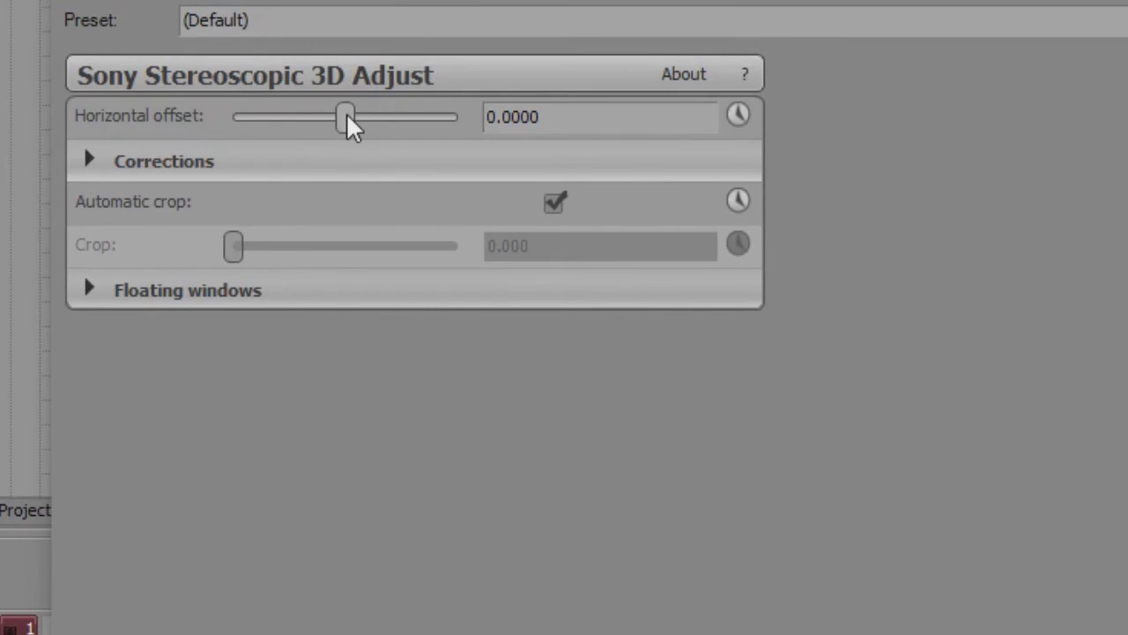
left_click_drag(350, 126, 368, 128)
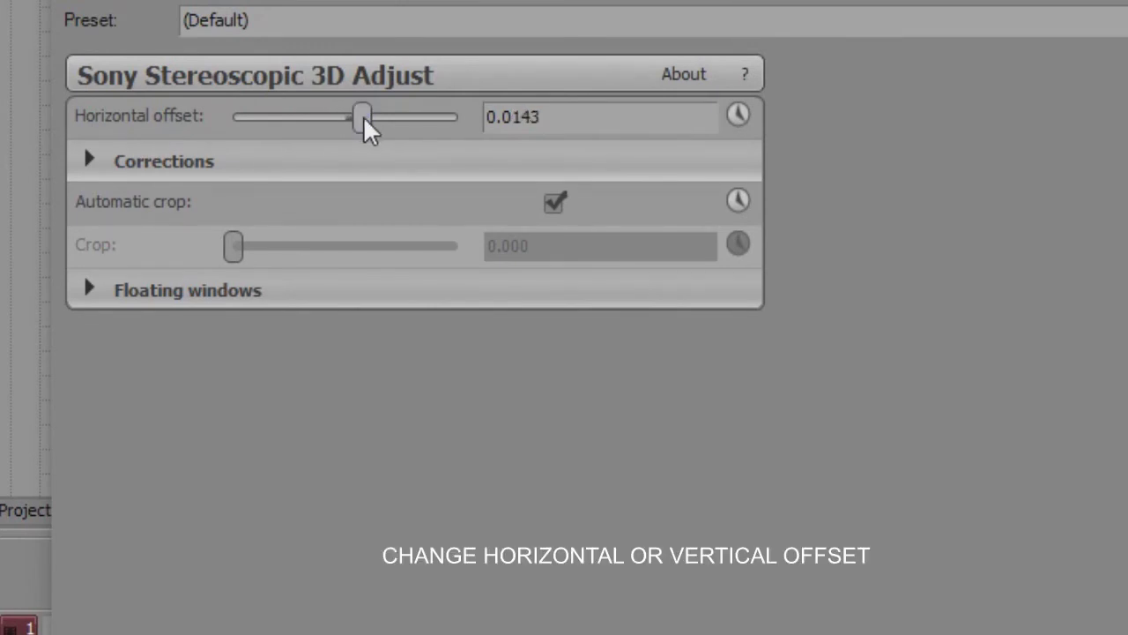
left_click_drag(364, 123, 353, 122)
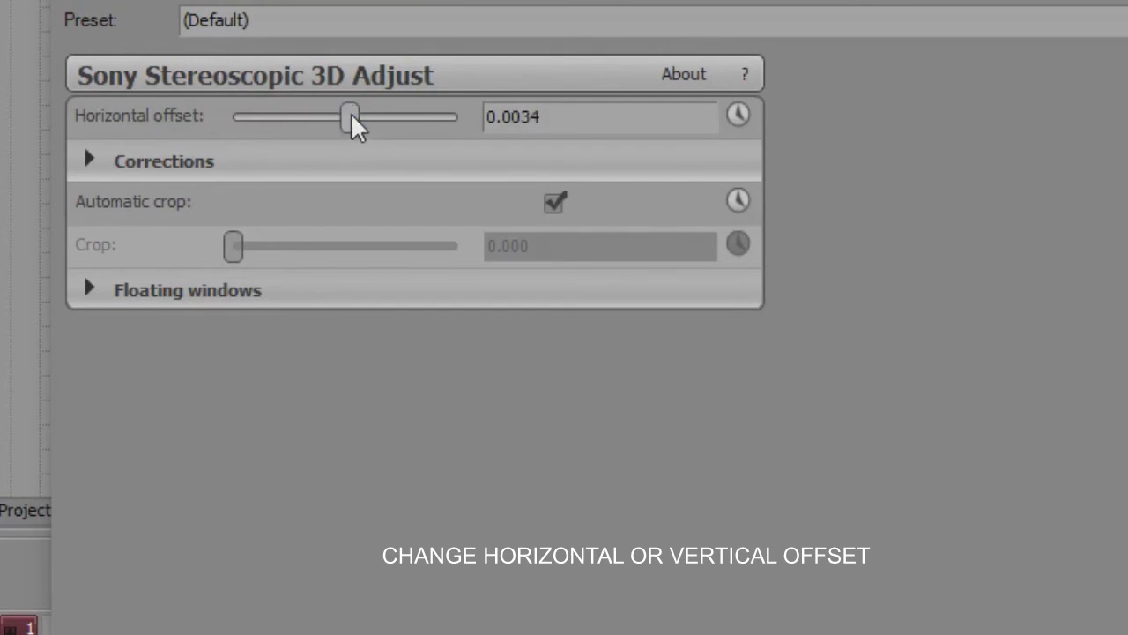
left_click(92, 164)
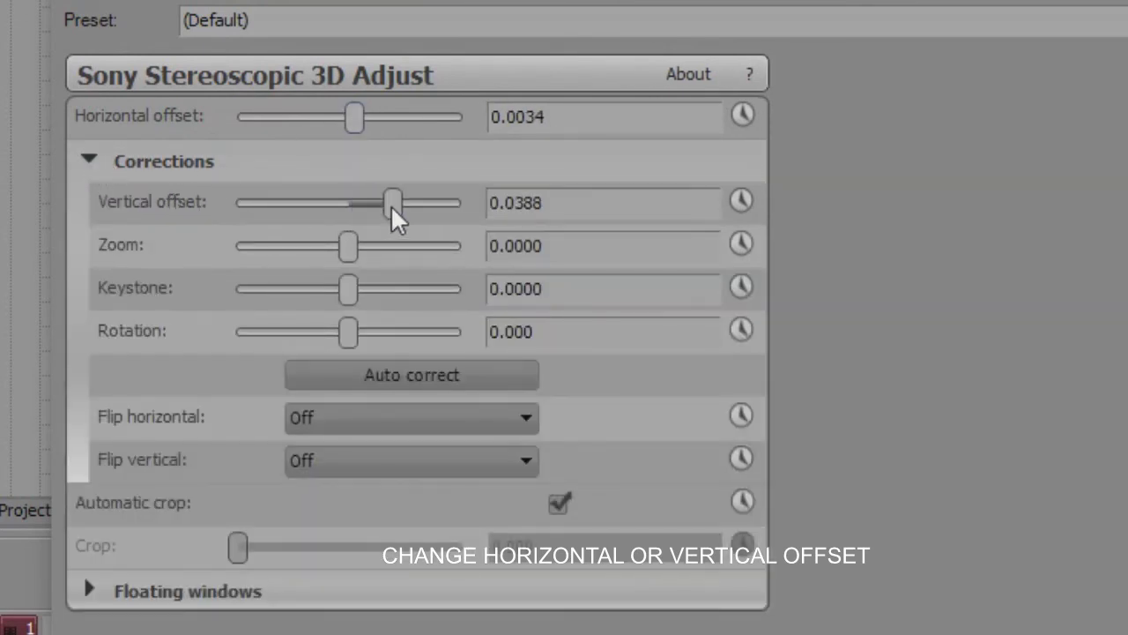
left_click_drag(390, 204, 391, 219)
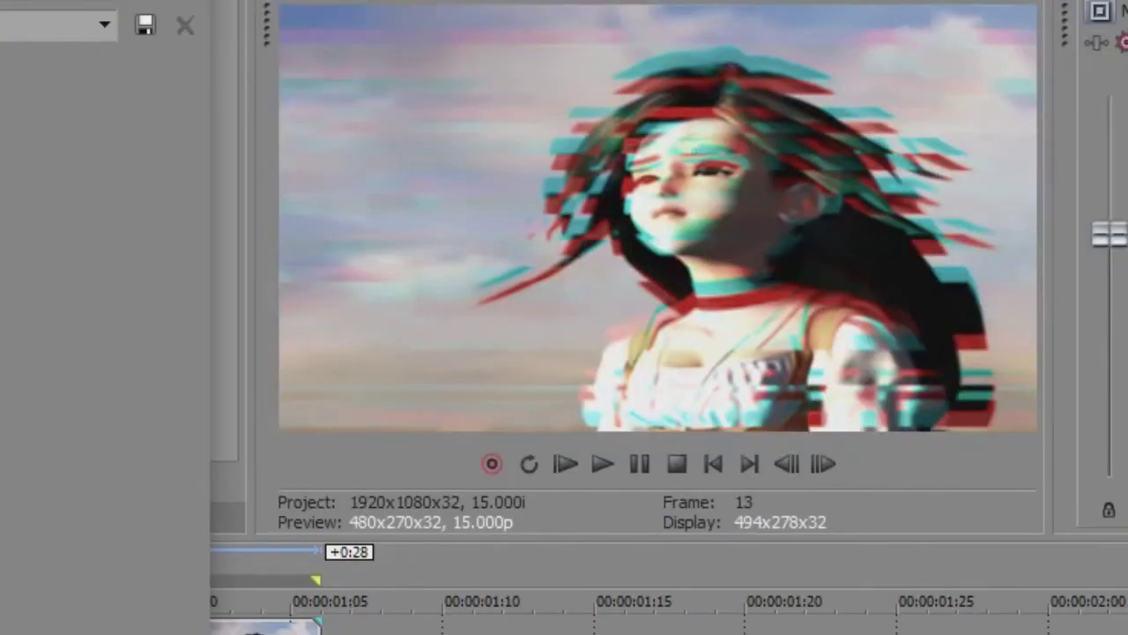